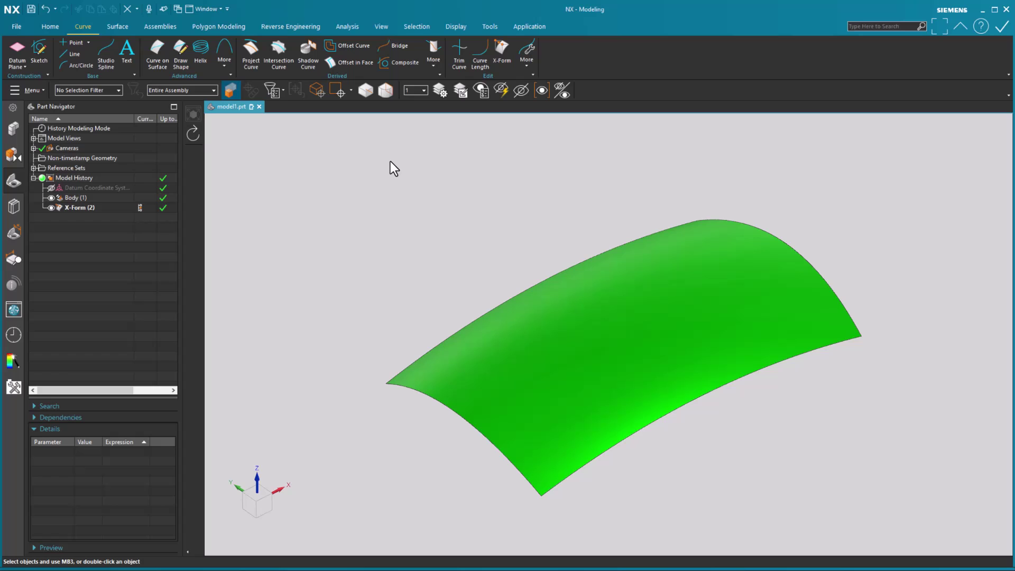
Start Curve on Surface, keep the Spline type, and select the green face
{"action": "left_click", "coordinate": [157, 61]}
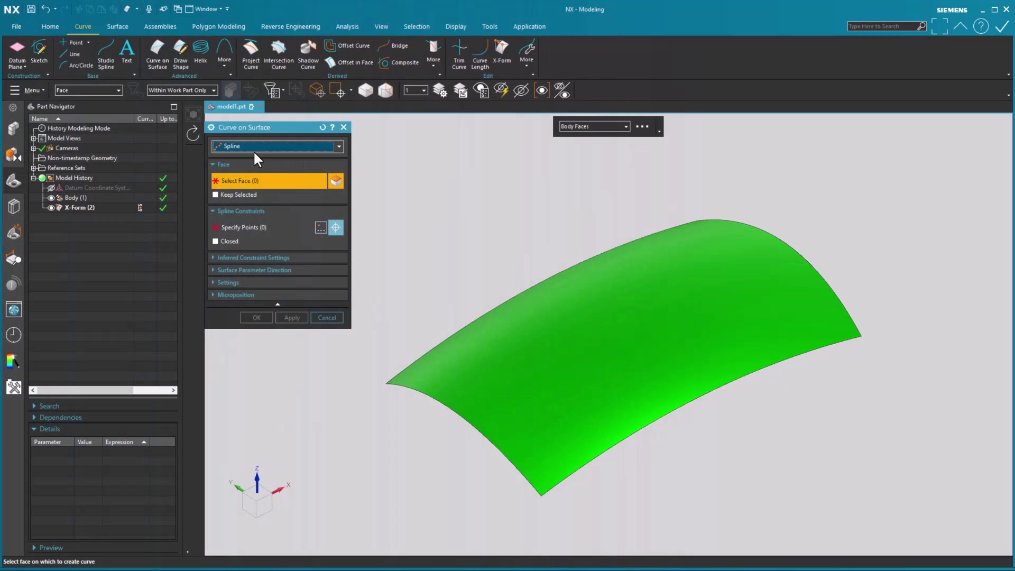
{"action": "left_click", "coordinate": [339, 147]}
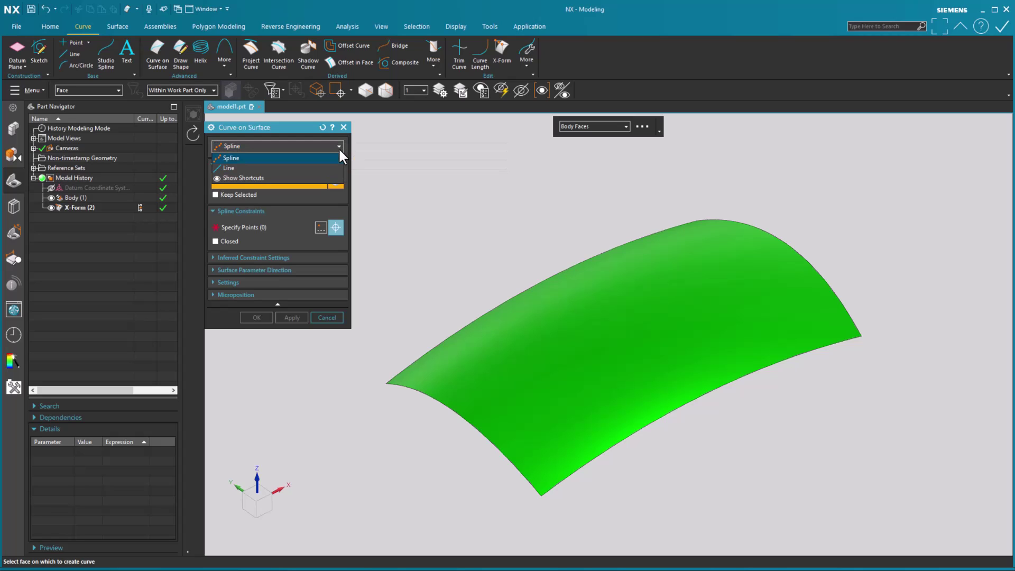
{"action": "left_click", "coordinate": [339, 147]}
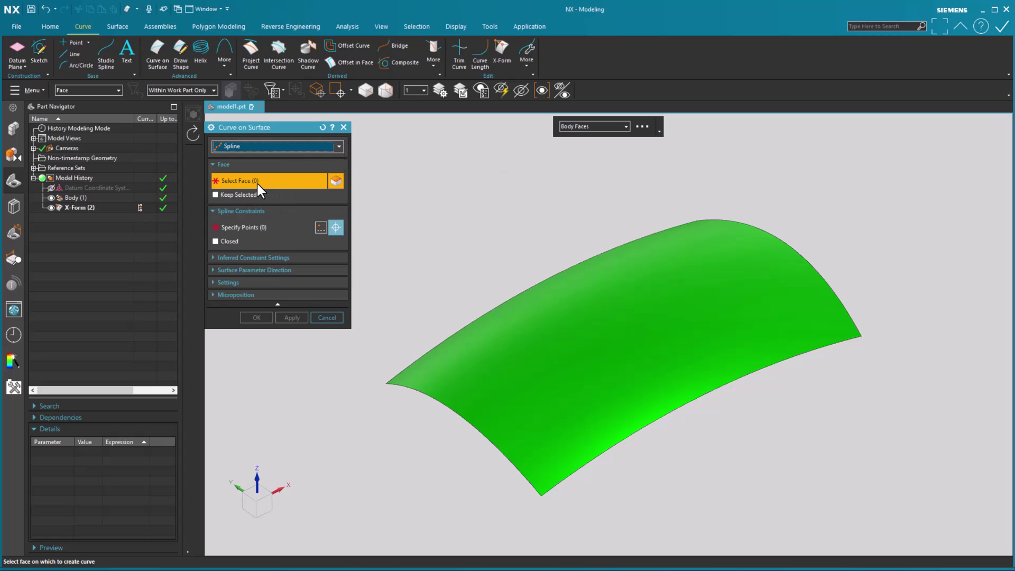
{"action": "left_click", "coordinate": [555, 340]}
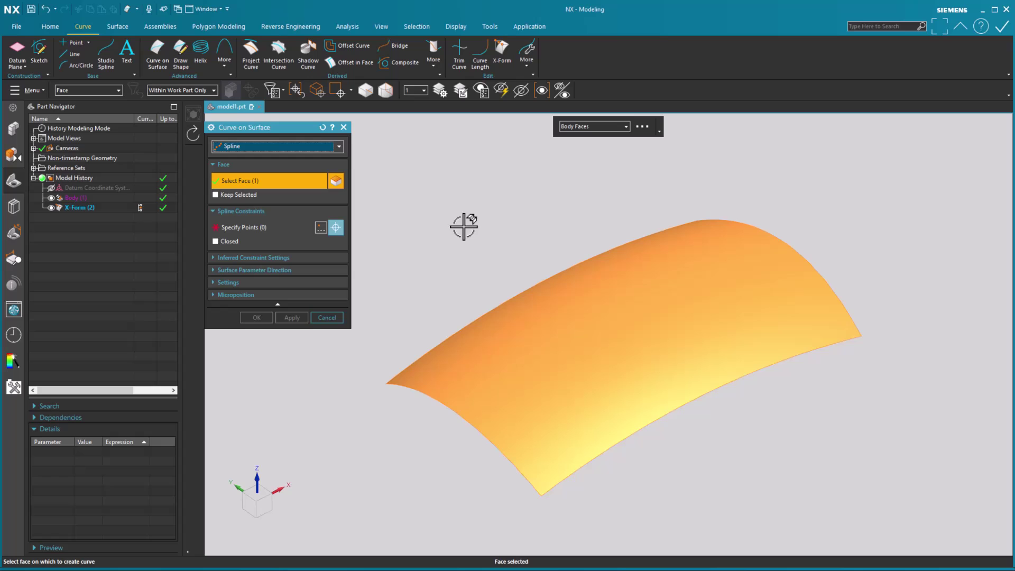
Place spline points at the near corner and the diagonally opposite corner, viewed square-on
{"action": "left_click", "coordinate": [256, 226]}
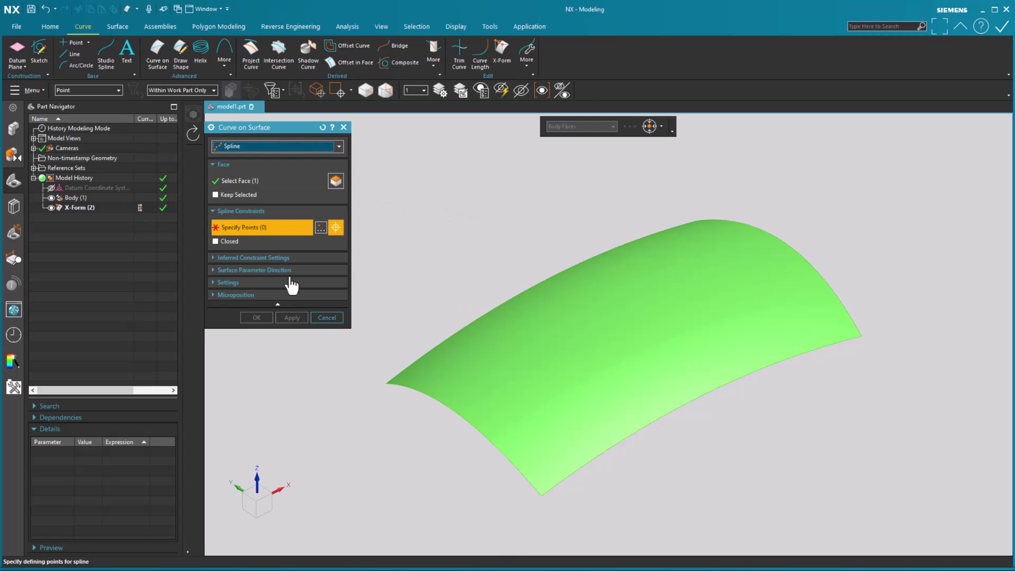
{"action": "middle_click_drag", "start_coordinate": [385, 453], "coordinate": [389, 389]}
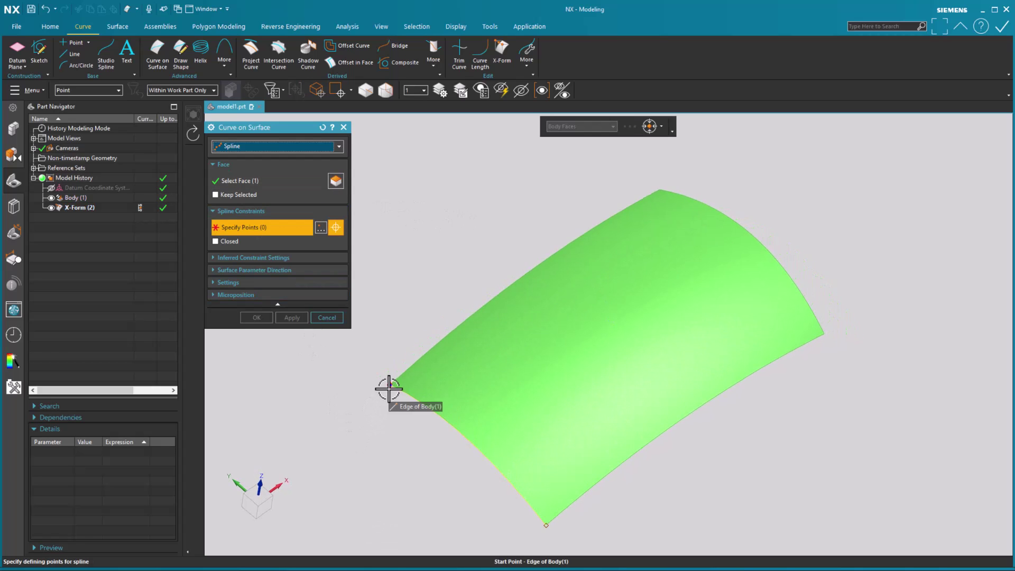
{"action": "left_click", "coordinate": [389, 388]}
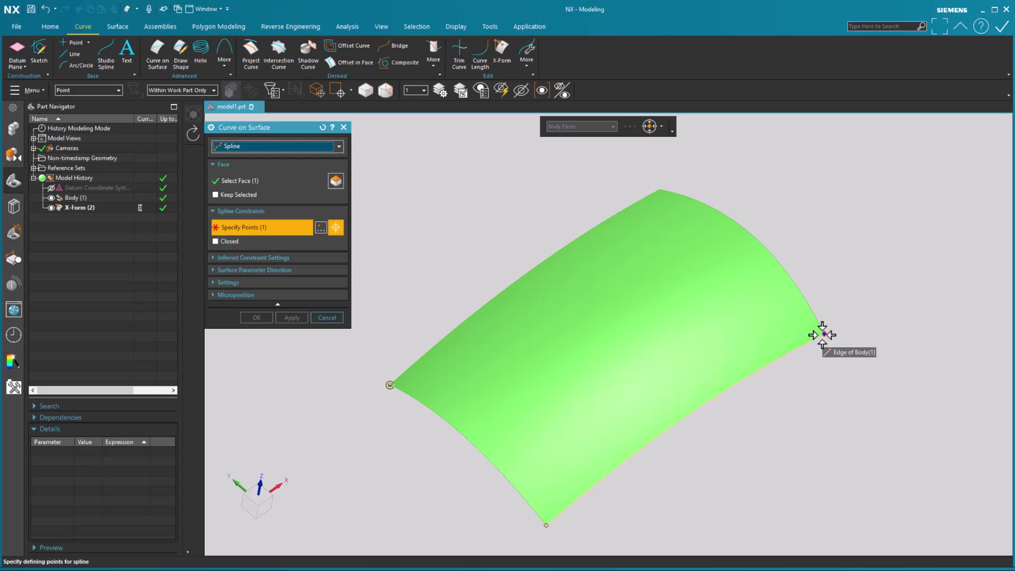
{"action": "left_click", "coordinate": [822, 335]}
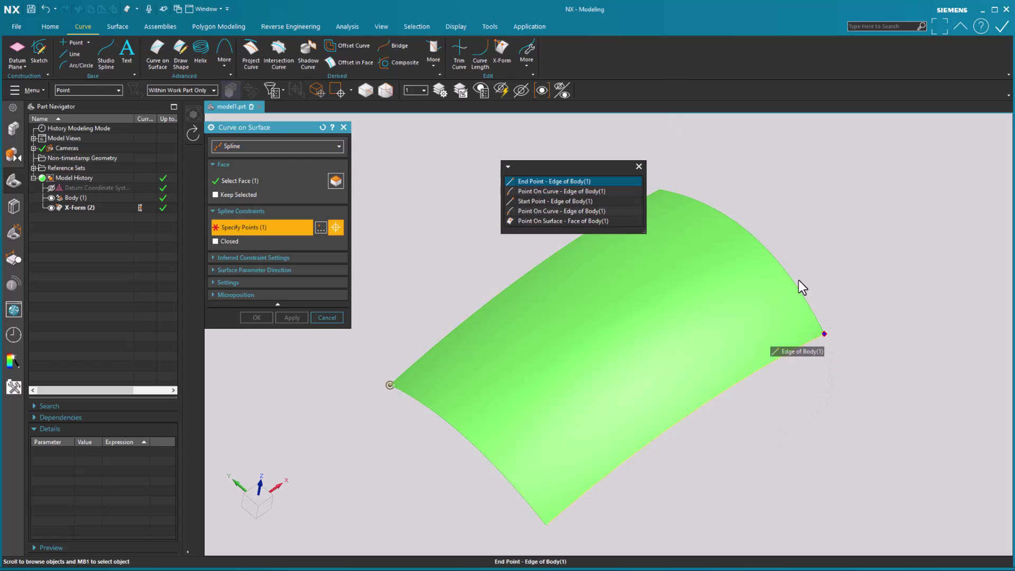
{"action": "left_click", "coordinate": [559, 182]}
{"action": "key", "text": "F8"}
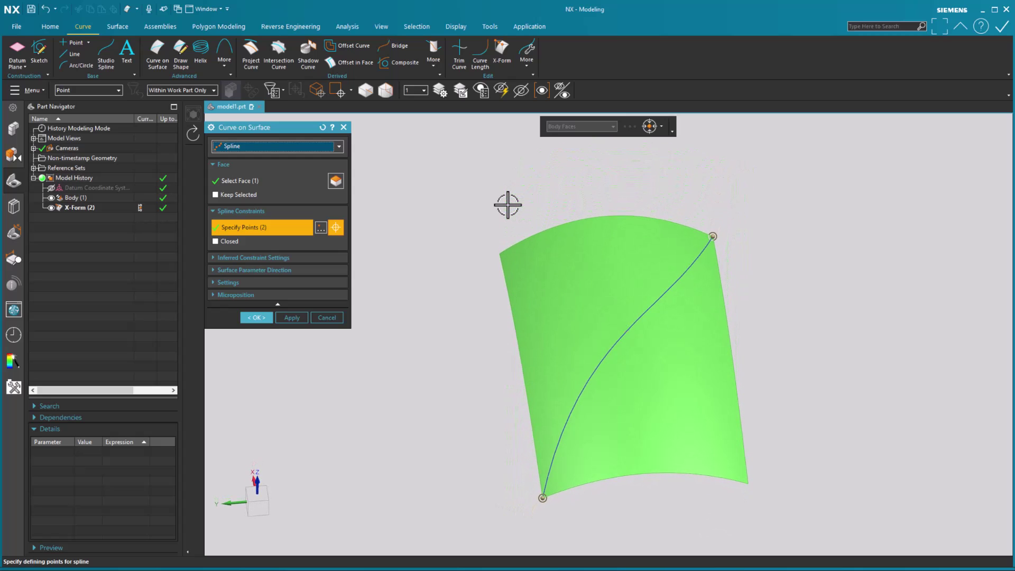
Apply the diagonal spline and select the green face again for a new spline
{"action": "left_click", "coordinate": [291, 317]}
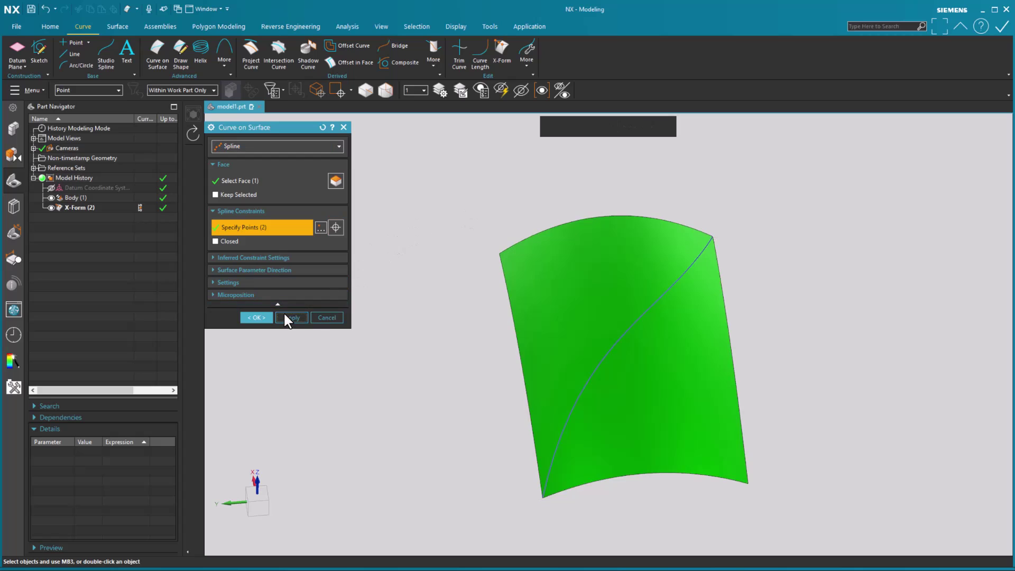
{"action": "left_click", "coordinate": [608, 312]}
{"action": "left_click", "coordinate": [296, 227]}
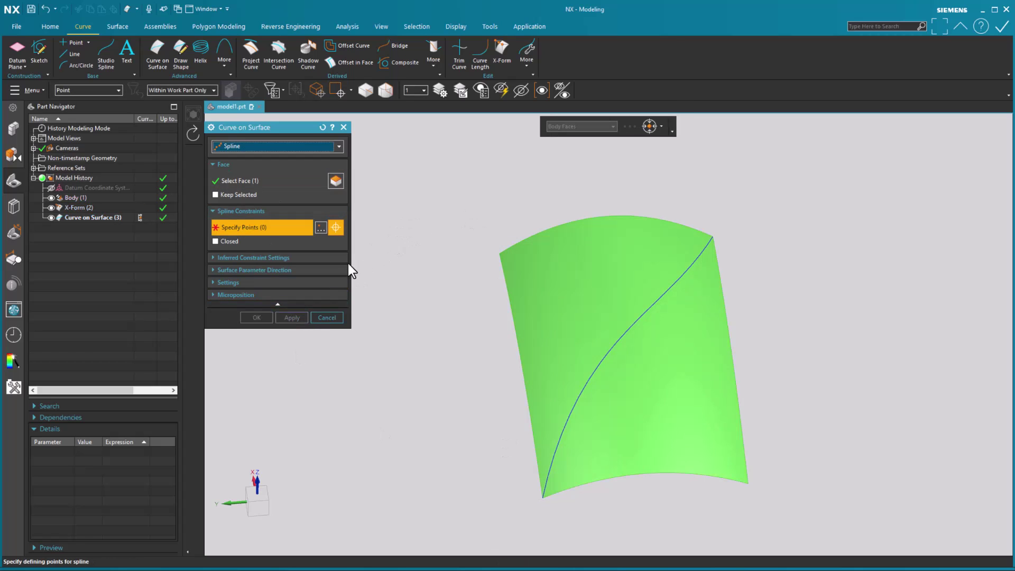
Place four spline points on the face and drag three of them into a looping shape
{"action": "left_click", "coordinate": [565, 290]}
{"action": "left_click", "coordinate": [587, 425]}
{"action": "left_click", "coordinate": [675, 427]}
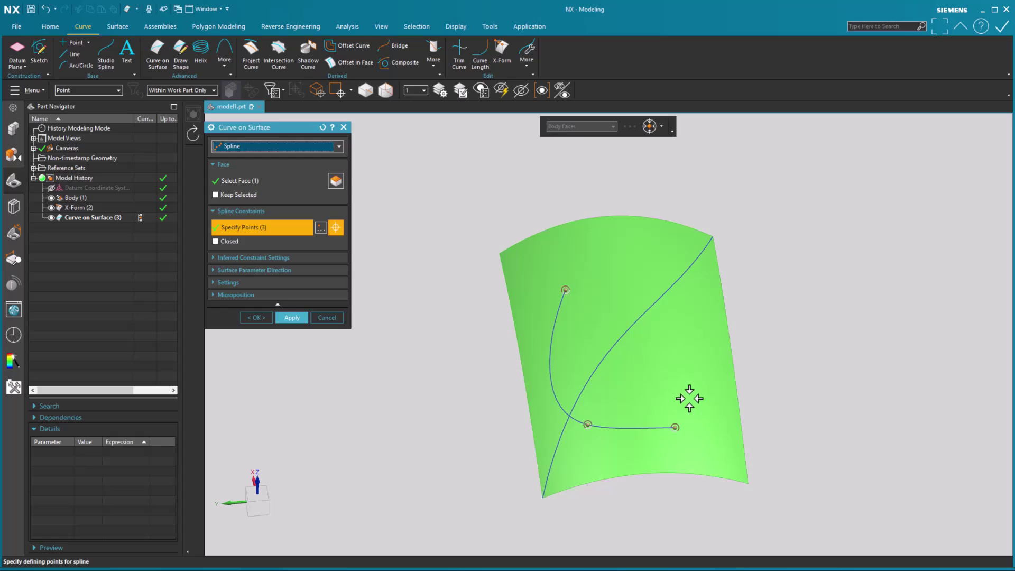
{"action": "left_click", "coordinate": [666, 264]}
{"action": "middle_click_drag", "start_coordinate": [617, 340], "coordinate": [725, 407]}
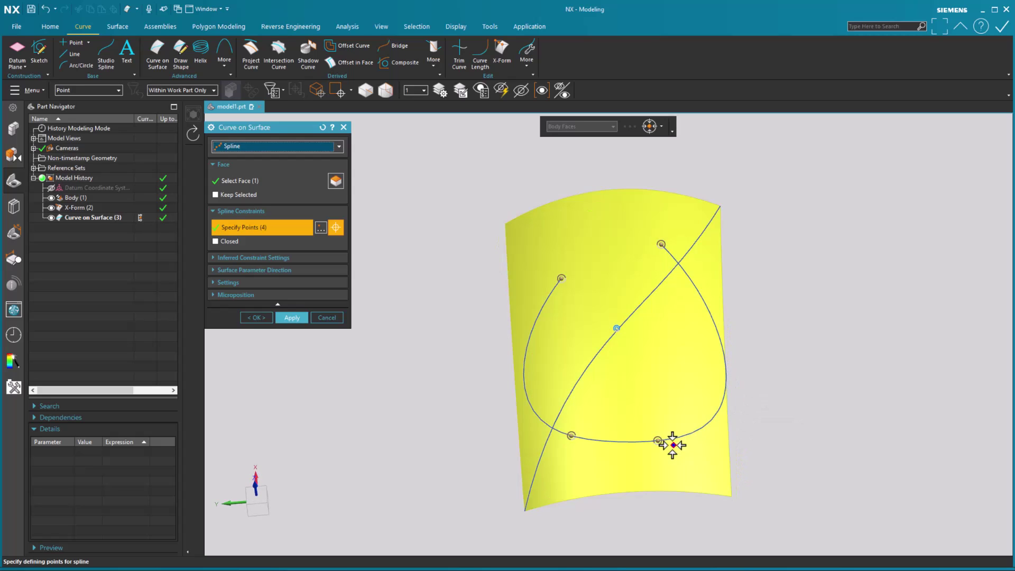
{"action": "left_click_drag", "start_coordinate": [658, 440], "coordinate": [667, 388]}
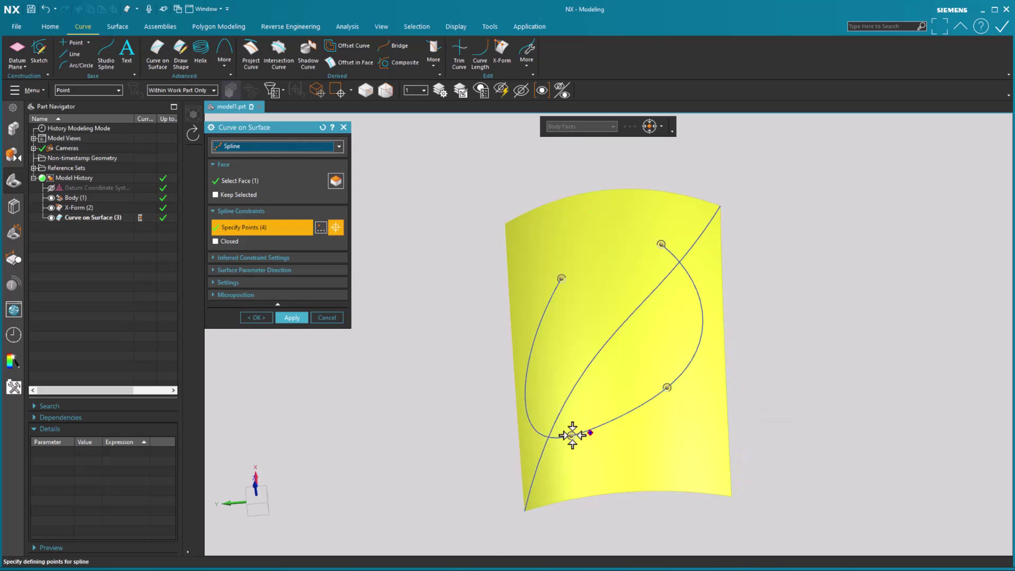
{"action": "left_click_drag", "start_coordinate": [577, 432], "coordinate": [608, 402]}
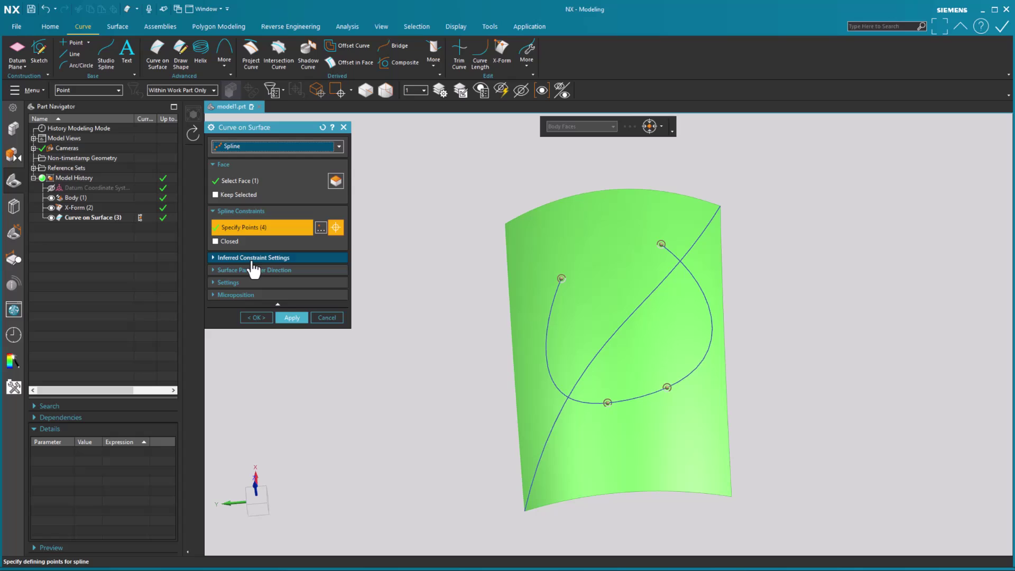
Try closed and open spline options, then check constraint, U/V direction and fit settings
{"action": "left_click", "coordinate": [216, 241]}
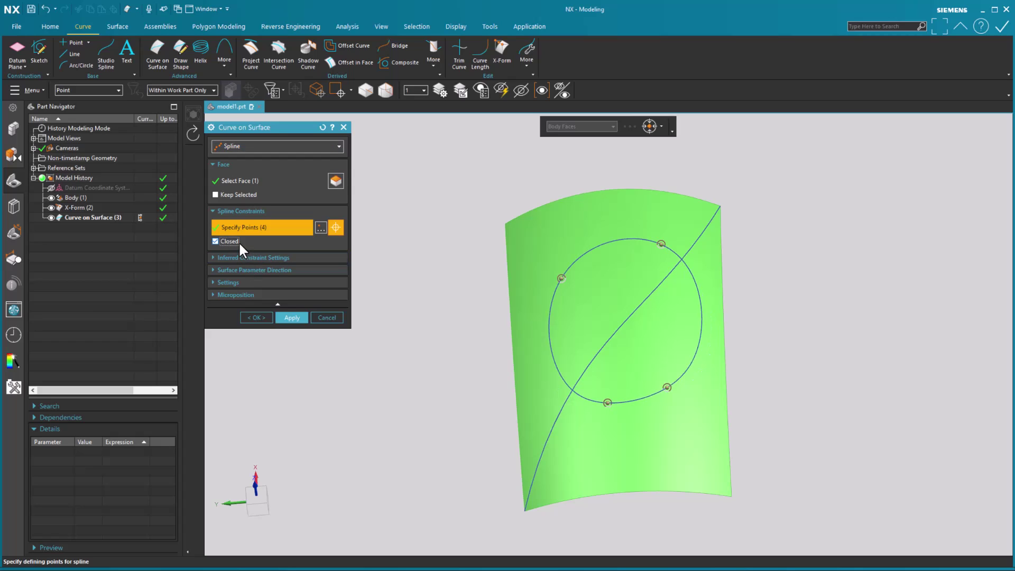
{"action": "left_click", "coordinate": [238, 241]}
{"action": "left_click", "coordinate": [271, 259]}
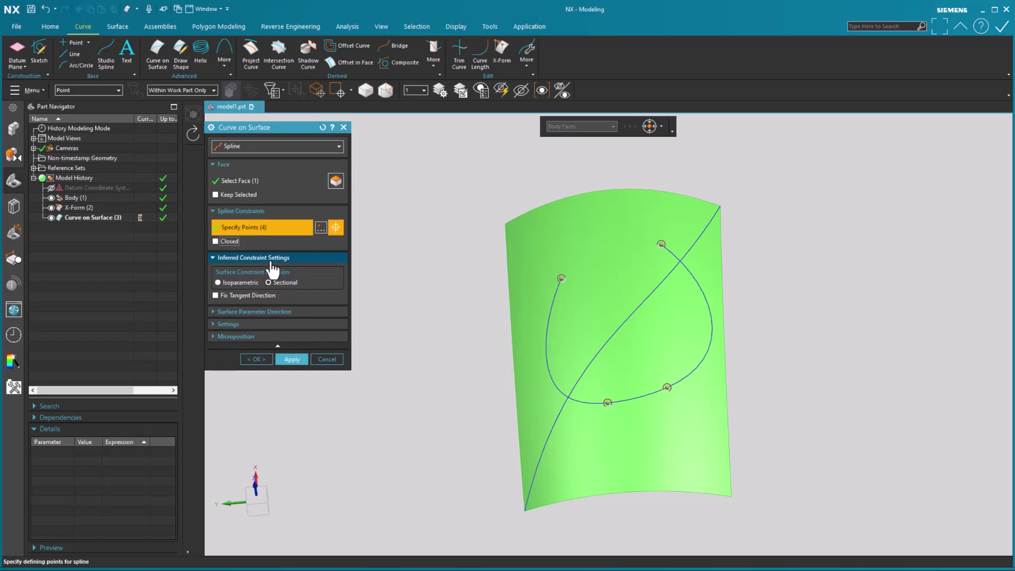
{"action": "left_click", "coordinate": [270, 259]}
{"action": "left_click", "coordinate": [262, 271]}
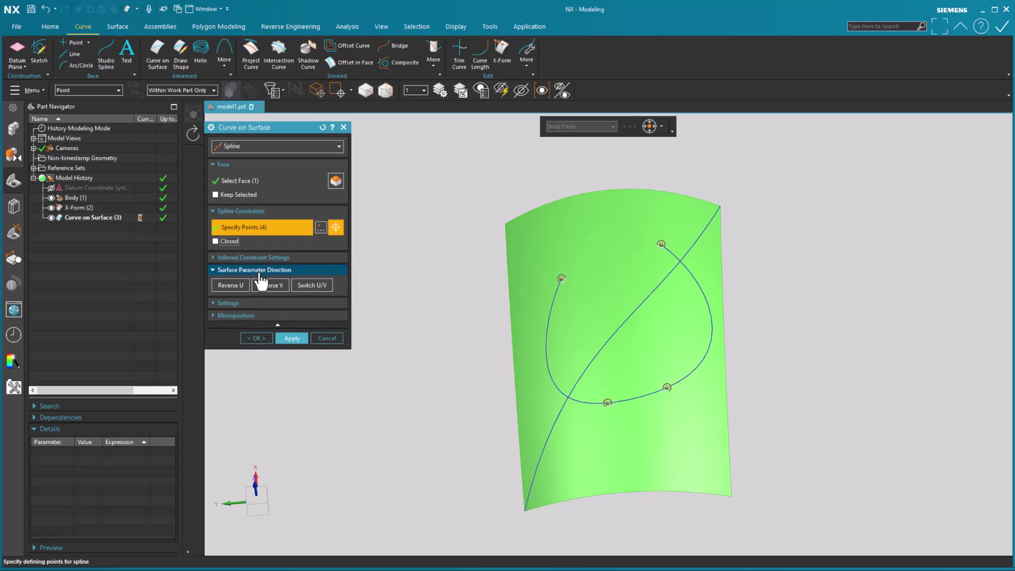
{"action": "left_click", "coordinate": [231, 286]}
{"action": "left_click", "coordinate": [267, 285]}
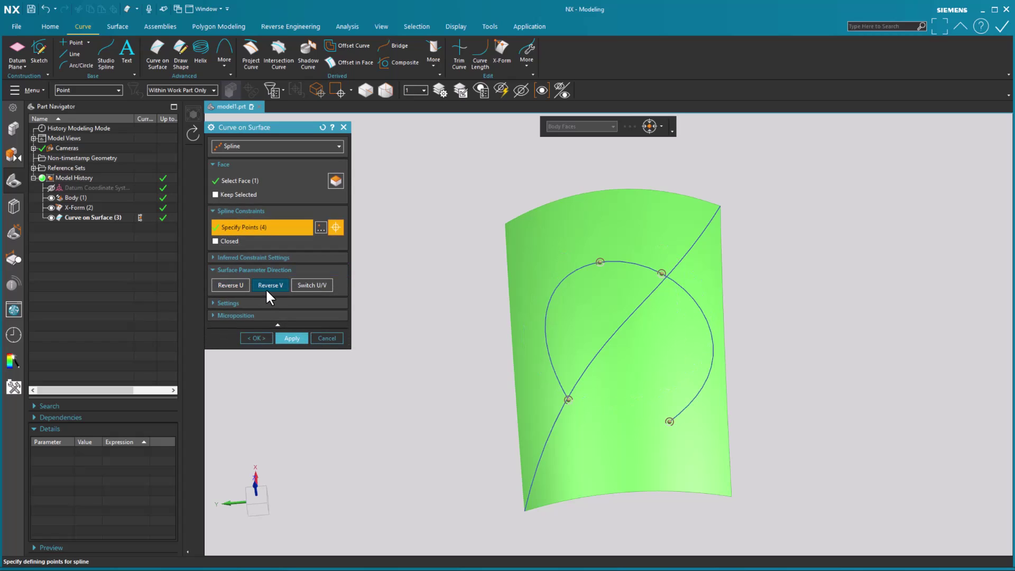
{"action": "left_click", "coordinate": [266, 285]}
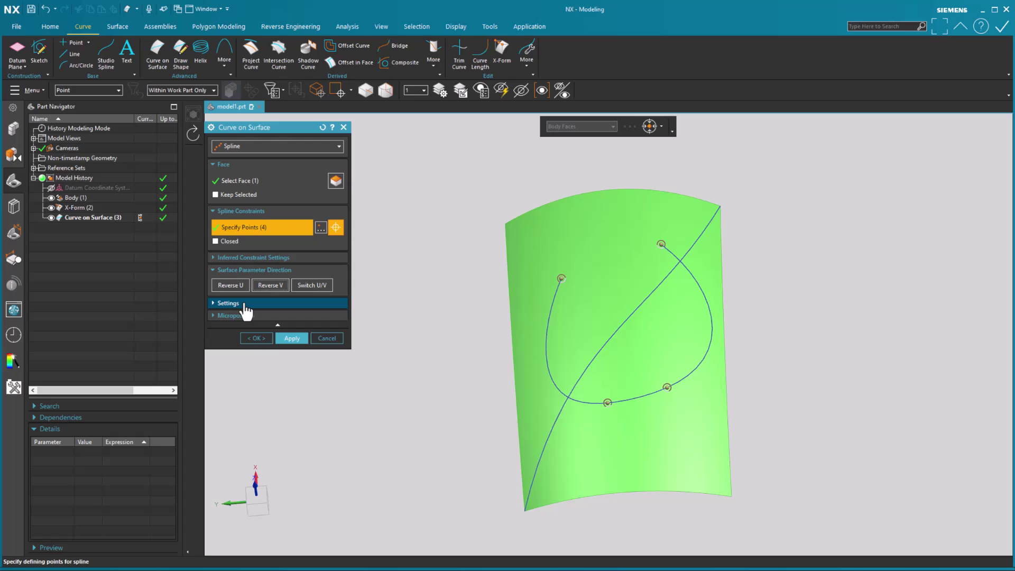
{"action": "left_click", "coordinate": [244, 305]}
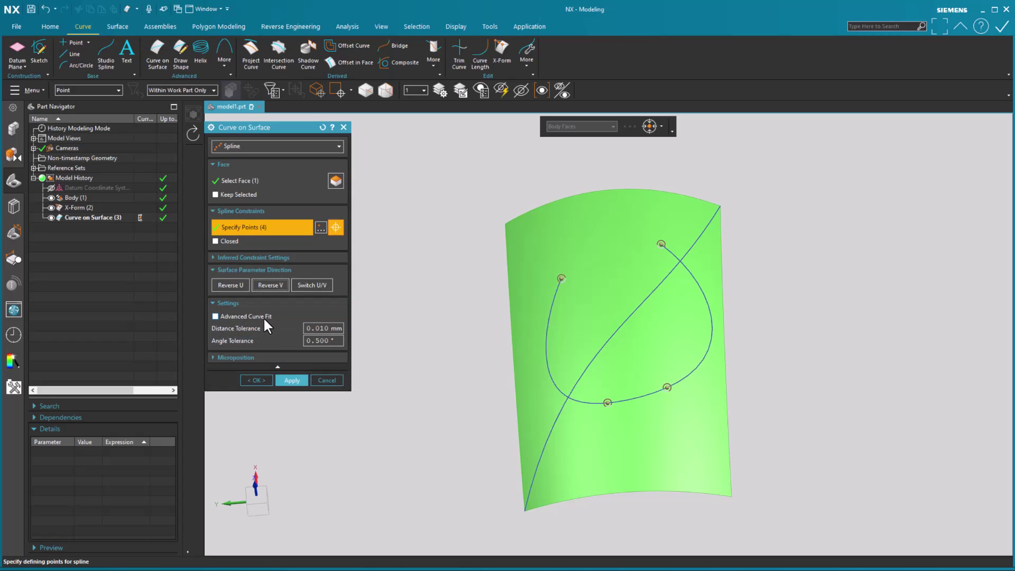
Enable 25% micropositioning and nudge the lower-right spline point slightly inward
{"action": "left_click", "coordinate": [236, 357]}
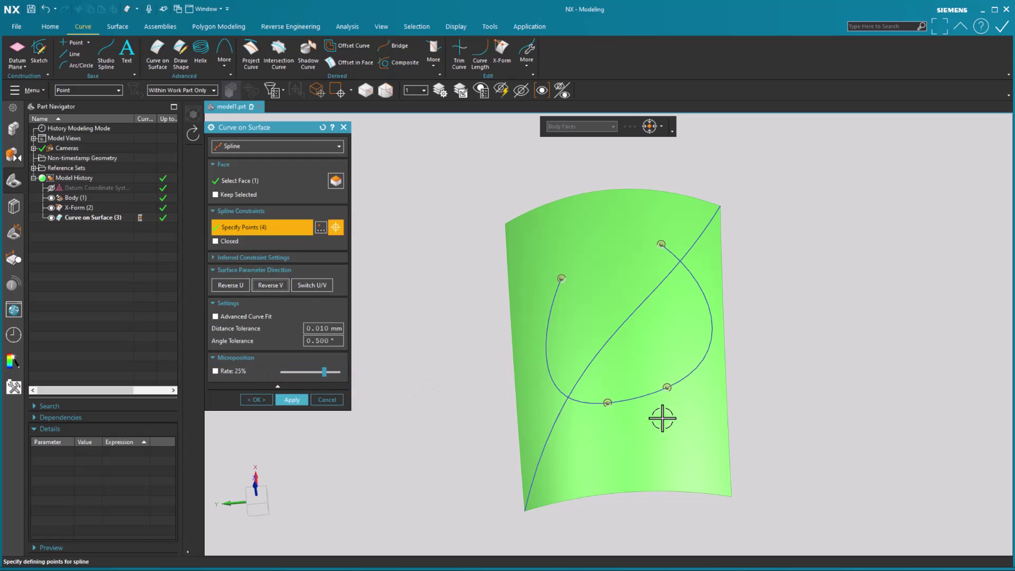
{"action": "left_click_drag", "start_coordinate": [667, 388], "coordinate": [663, 399]}
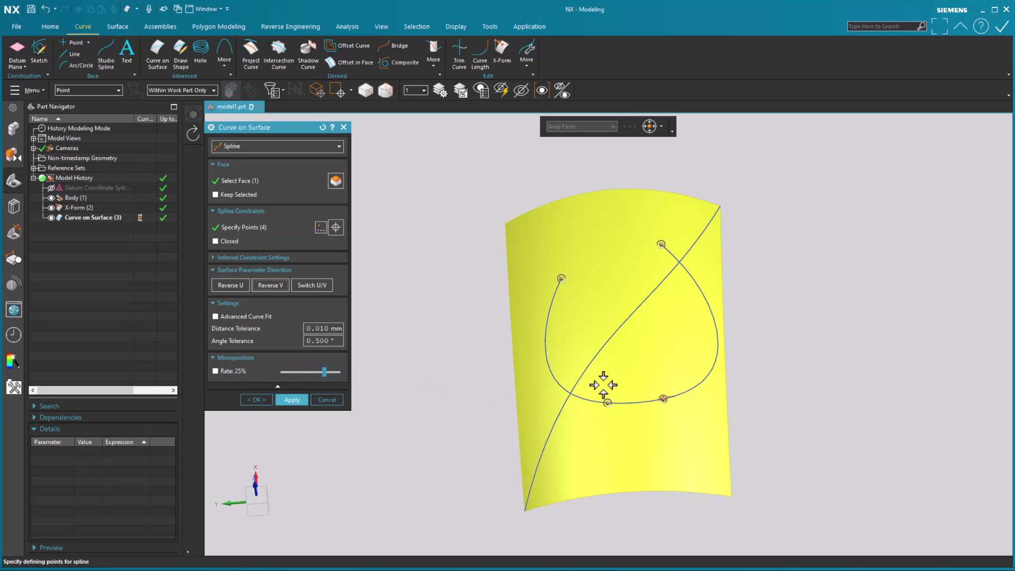
{"action": "left_click", "coordinate": [237, 370]}
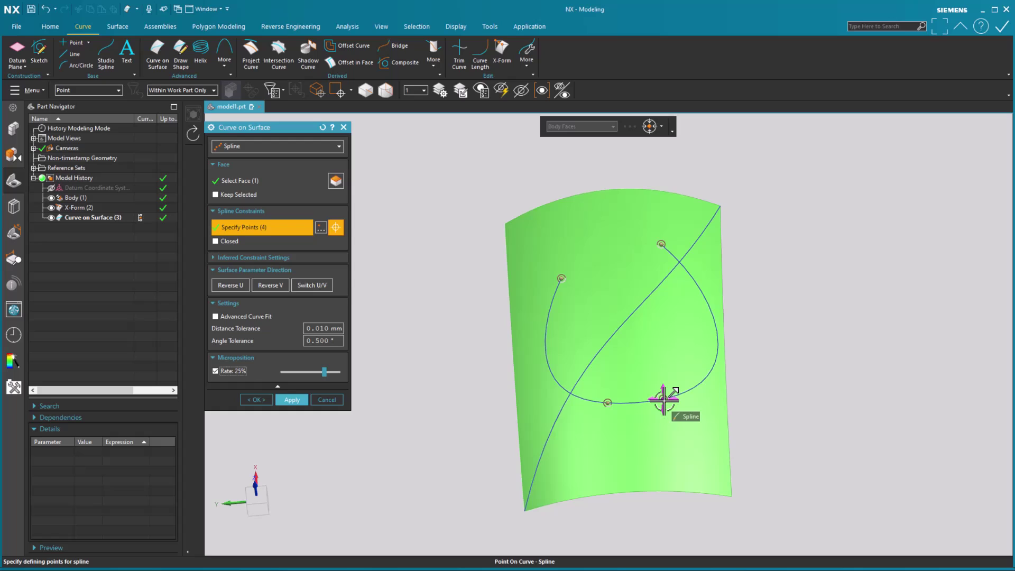
{"action": "mouse_move", "coordinate": [657, 391]}
{"action": "left_mouse_down"}
{"action": "mouse_move", "coordinate": [662, 380]}
{"action": "mouse_move", "coordinate": [654, 393]}
{"action": "left_mouse_up"}
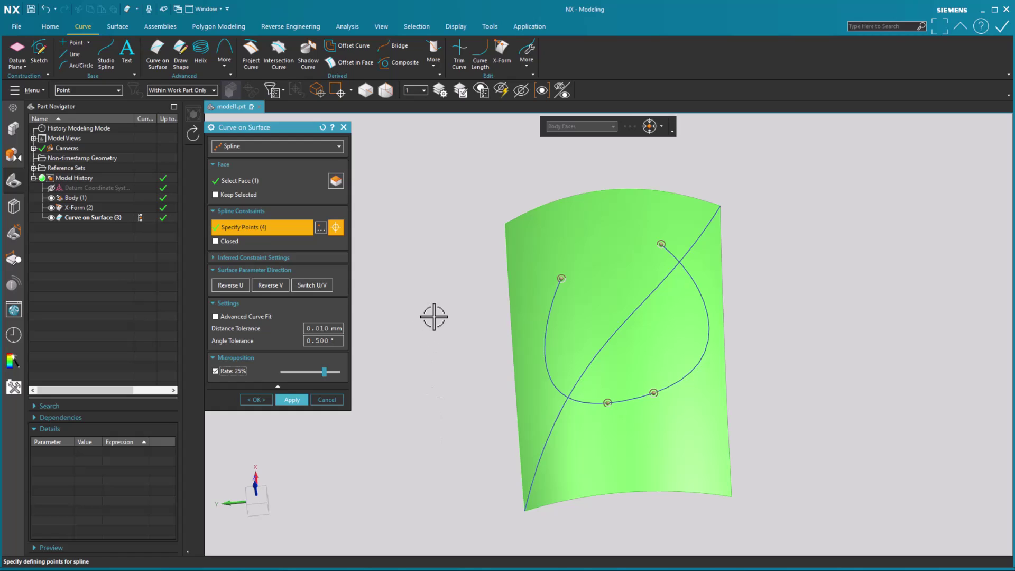
Cancel the looping spline draft and restart Curve on Surface in the top view
{"action": "left_click", "coordinate": [326, 401]}
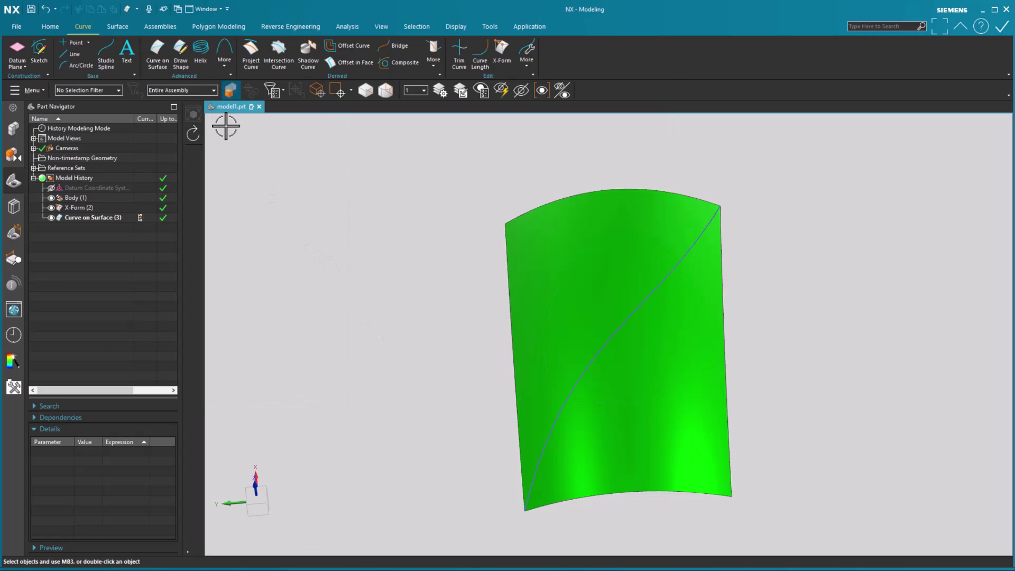
{"action": "left_click", "coordinate": [159, 59]}
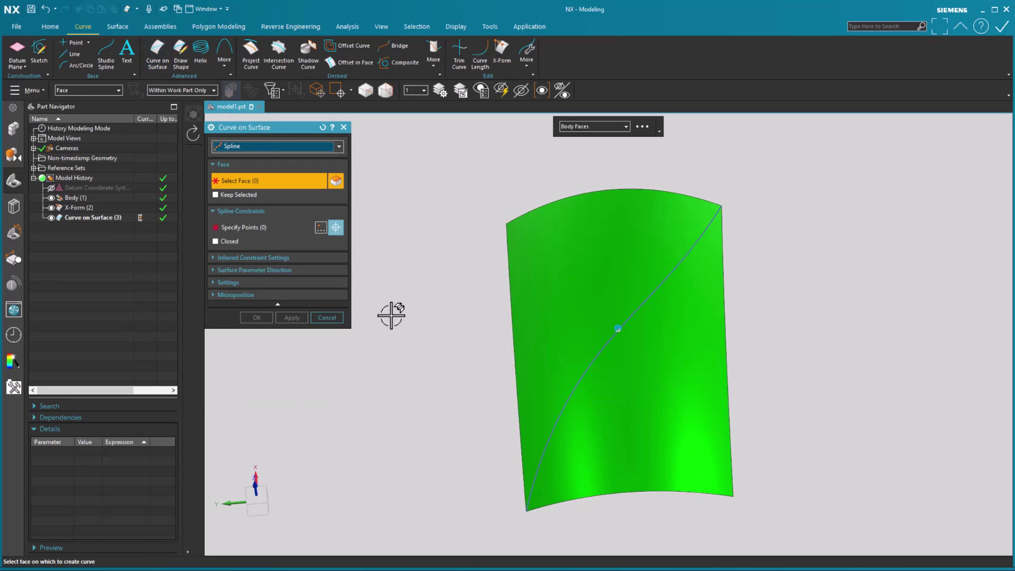
{"action": "key", "text": "F8"}
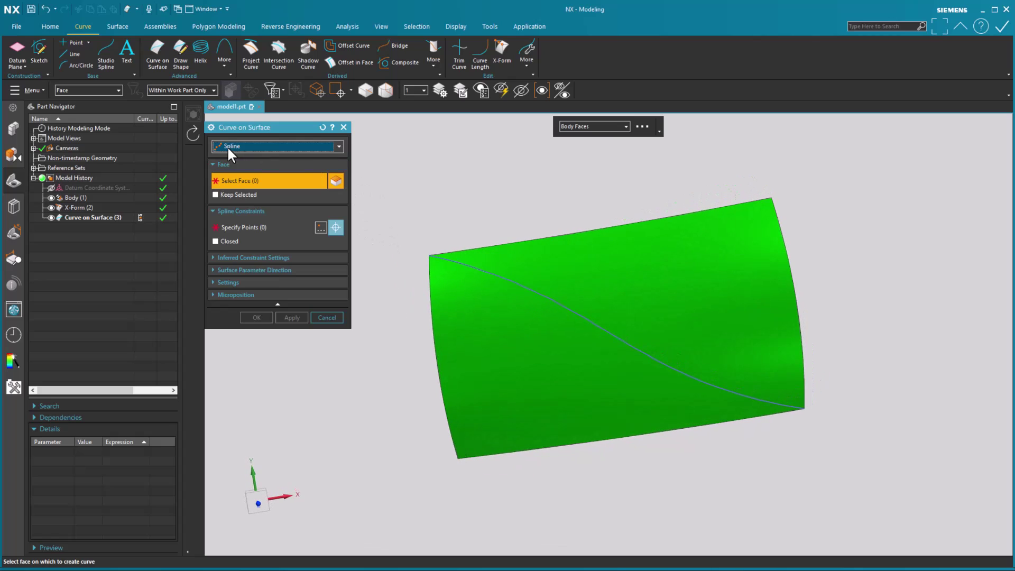
{"action": "left_click", "coordinate": [227, 146]}
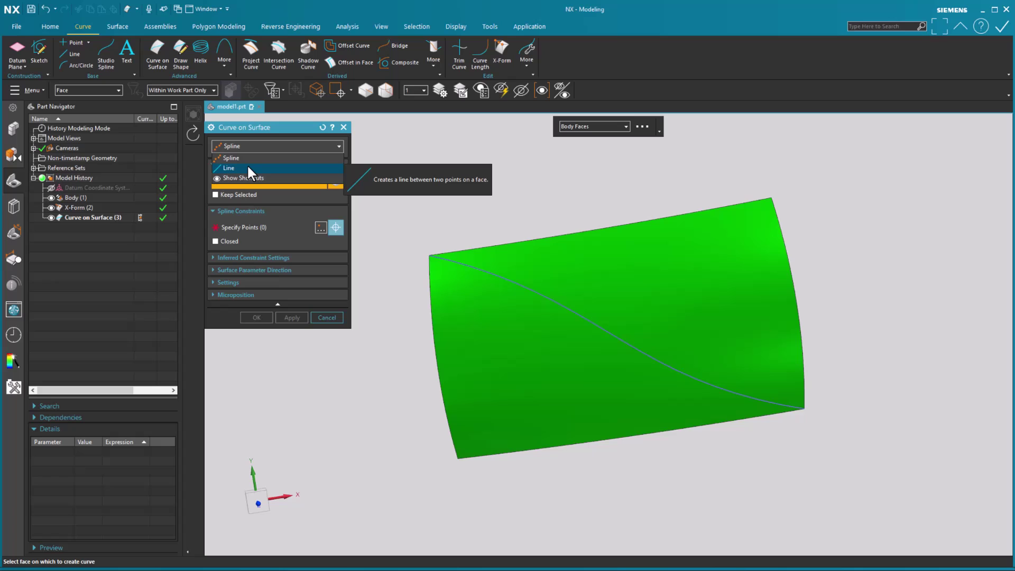
Set the curve type to Line with Projection mode, viewing the surface square-on
{"action": "left_click", "coordinate": [248, 168]}
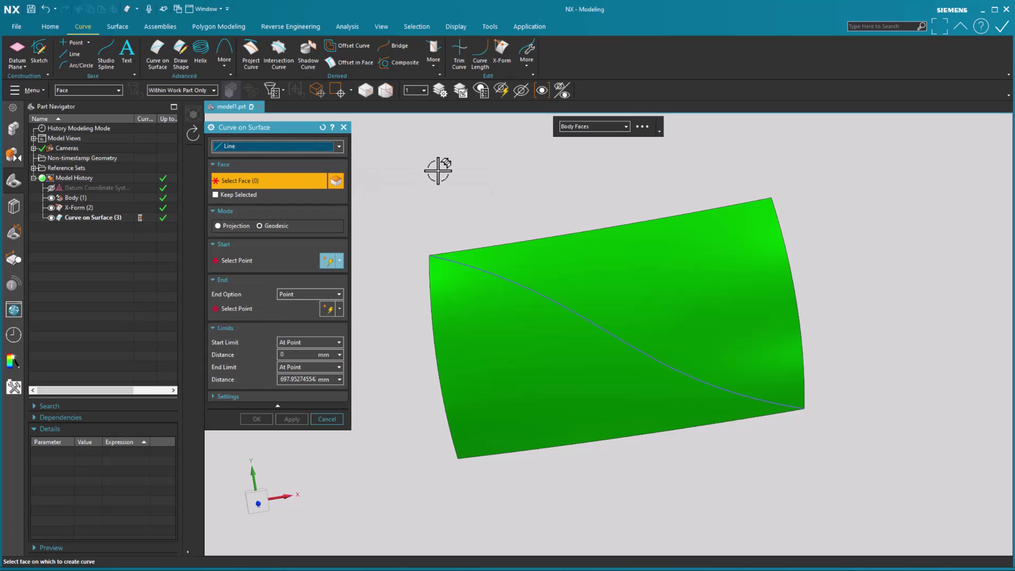
{"action": "key", "text": "F8"}
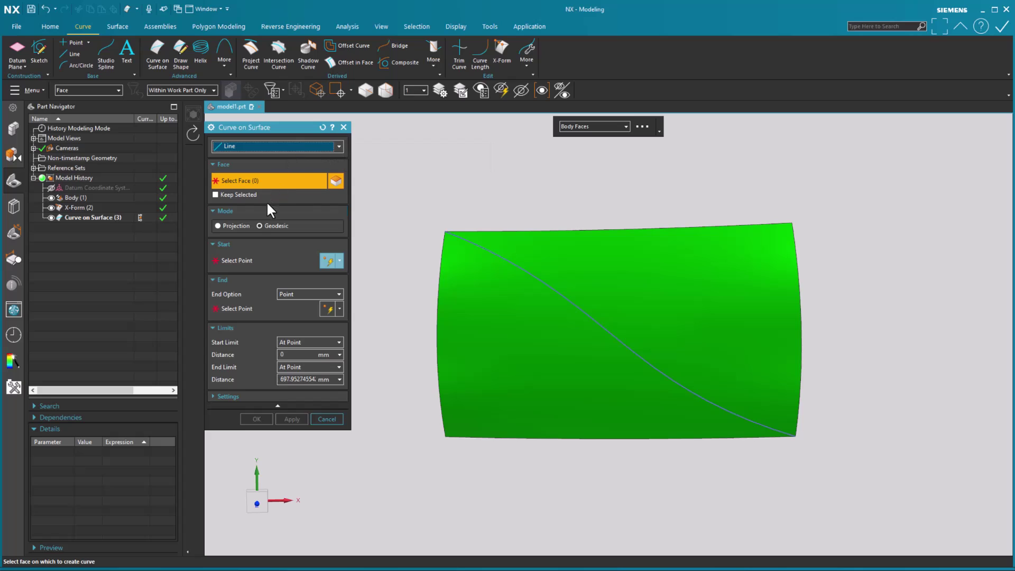
{"action": "left_click", "coordinate": [234, 226]}
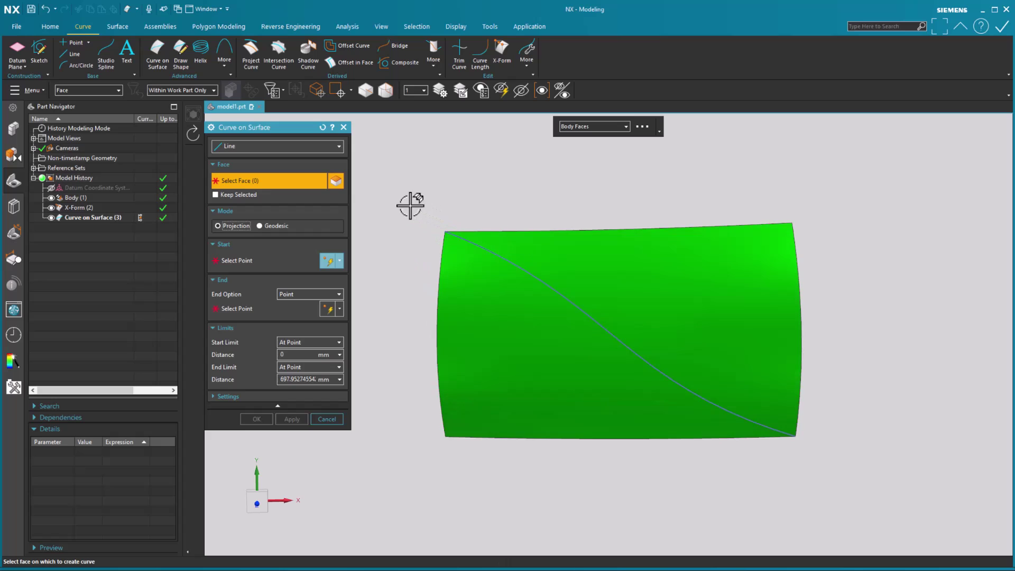
Select the green face and run the line from its top-left to bottom-right corner
{"action": "left_click", "coordinate": [489, 301]}
{"action": "left_click", "coordinate": [259, 259]}
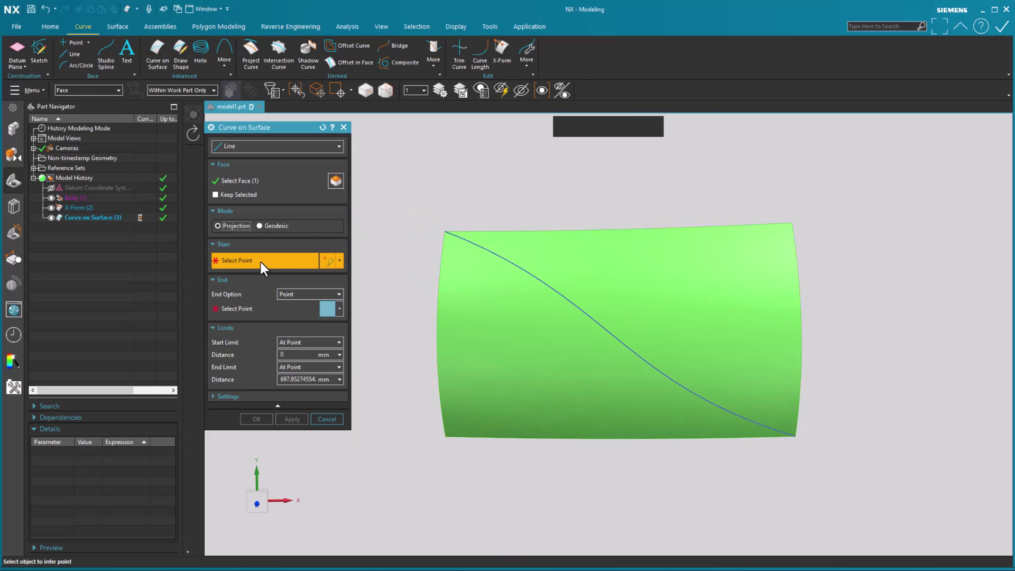
{"action": "left_click", "coordinate": [443, 228]}
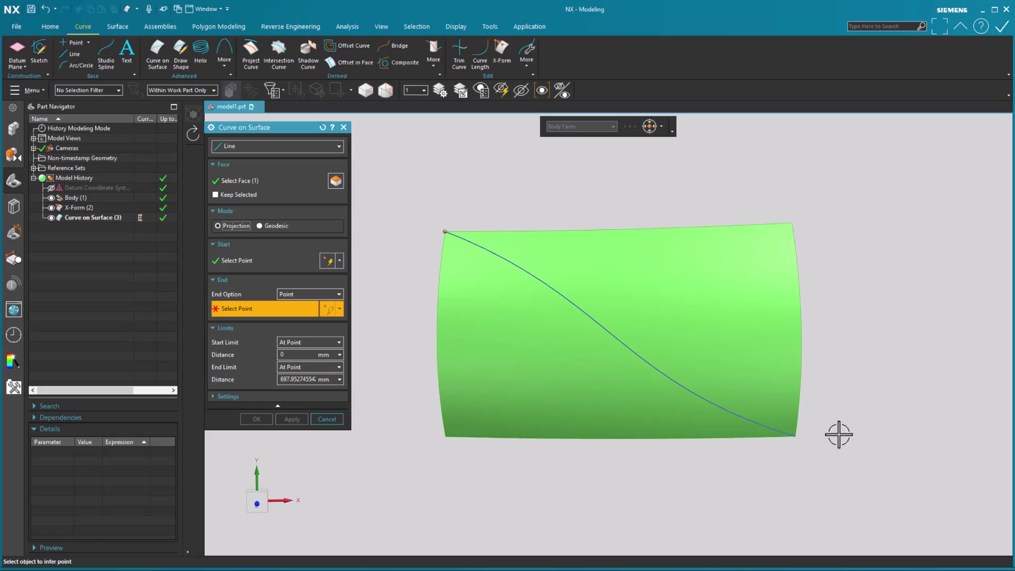
{"action": "left_click", "coordinate": [795, 437]}
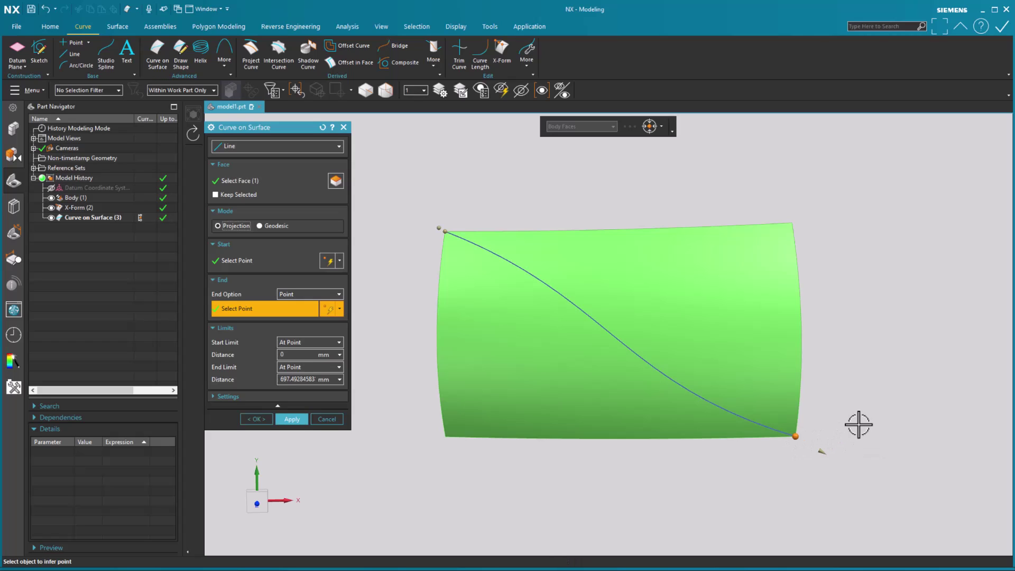
{"action": "scroll", "coordinate": [859, 425], "scroll_direction": "up", "scroll_amount": 5}
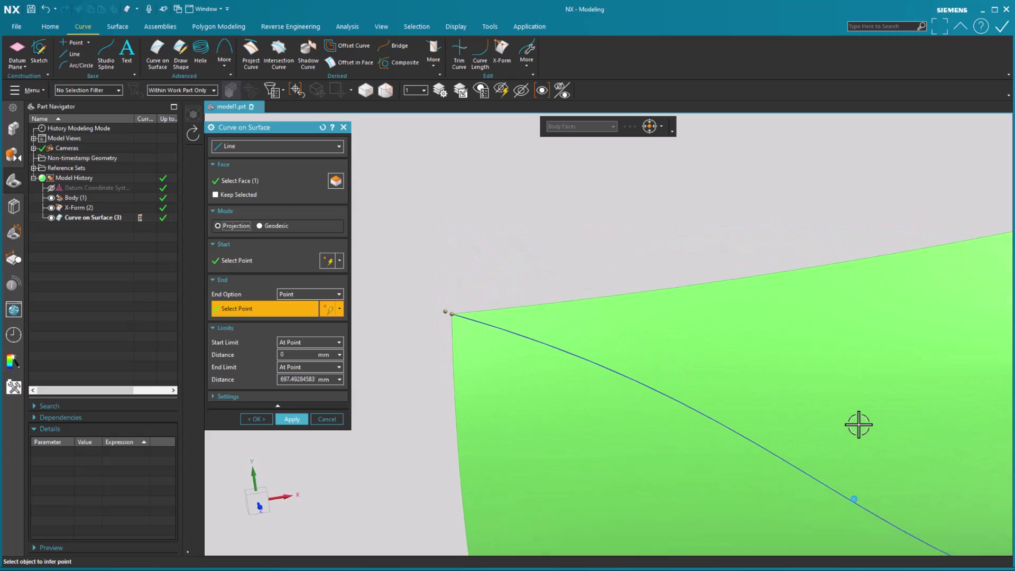
{"action": "scroll", "coordinate": [859, 425], "scroll_direction": "down", "scroll_amount": 5}
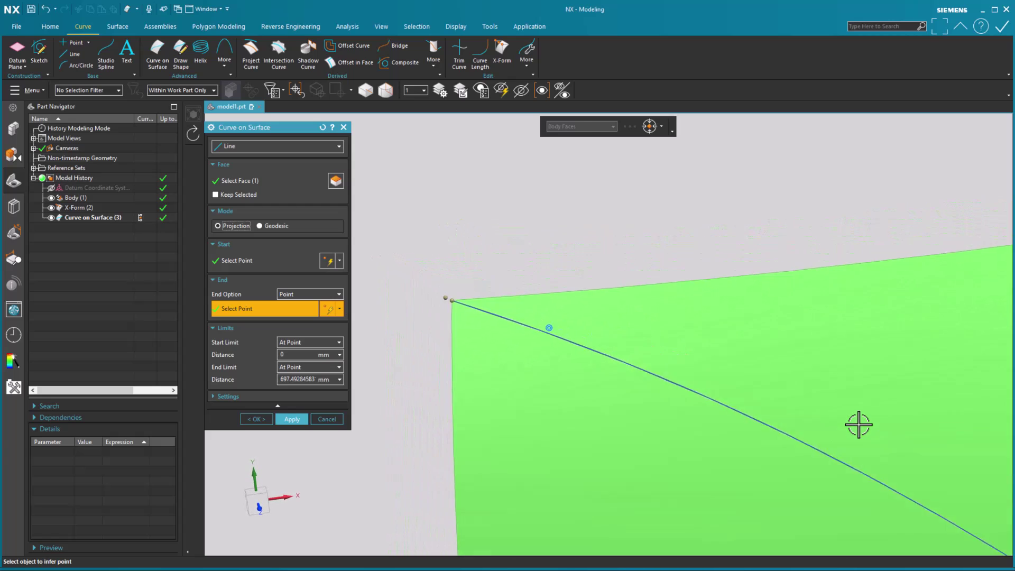
{"action": "scroll", "coordinate": [859, 424], "scroll_direction": "up", "scroll_amount": 3}
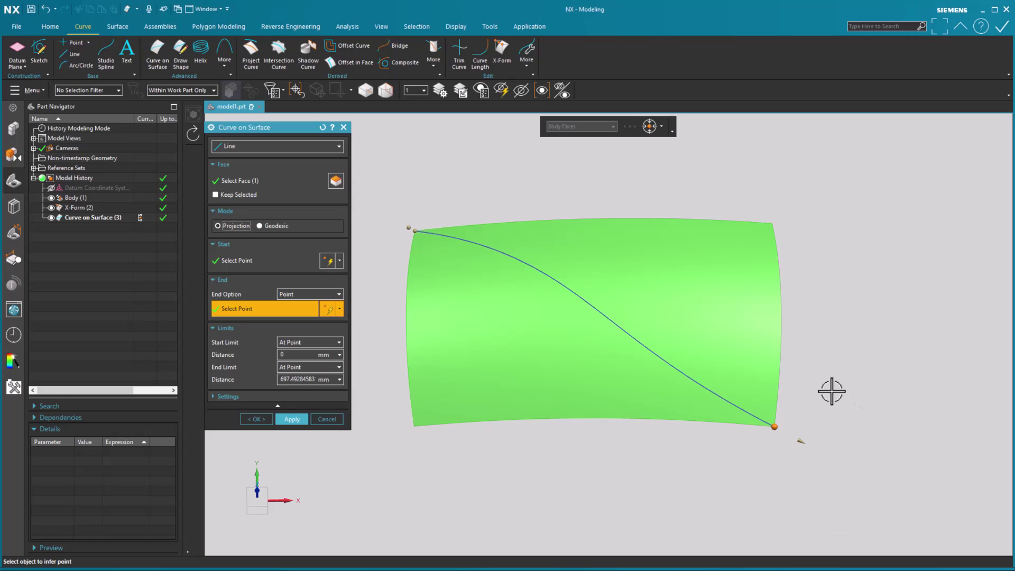
Switch the line to Geodesic, accept it, and select Curve on Surface (4) in Part Navigator
{"action": "left_click", "coordinate": [284, 225]}
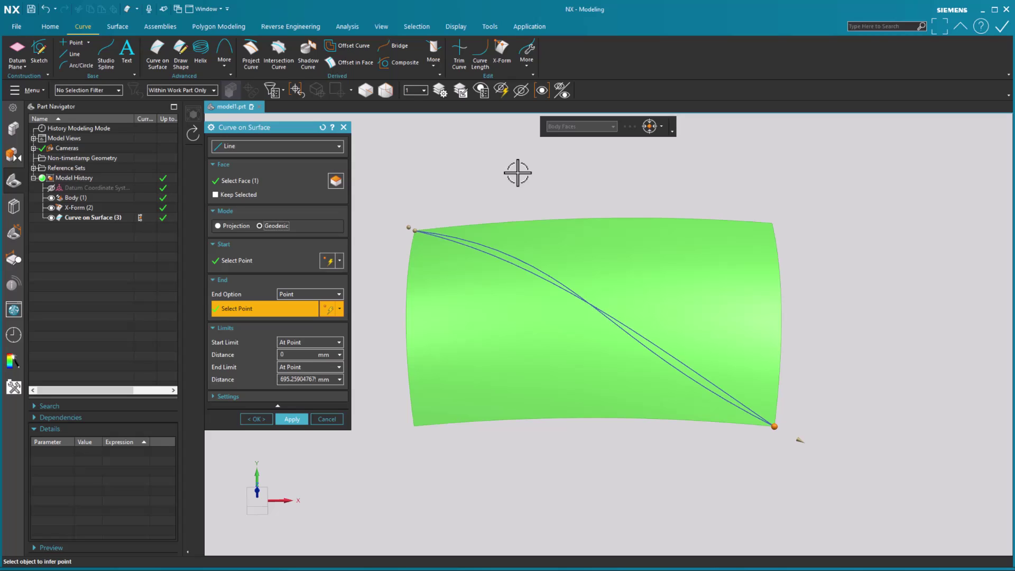
{"action": "middle_click_drag", "start_coordinate": [518, 173], "coordinate": [468, 192]}
{"action": "left_click", "coordinate": [259, 418]}
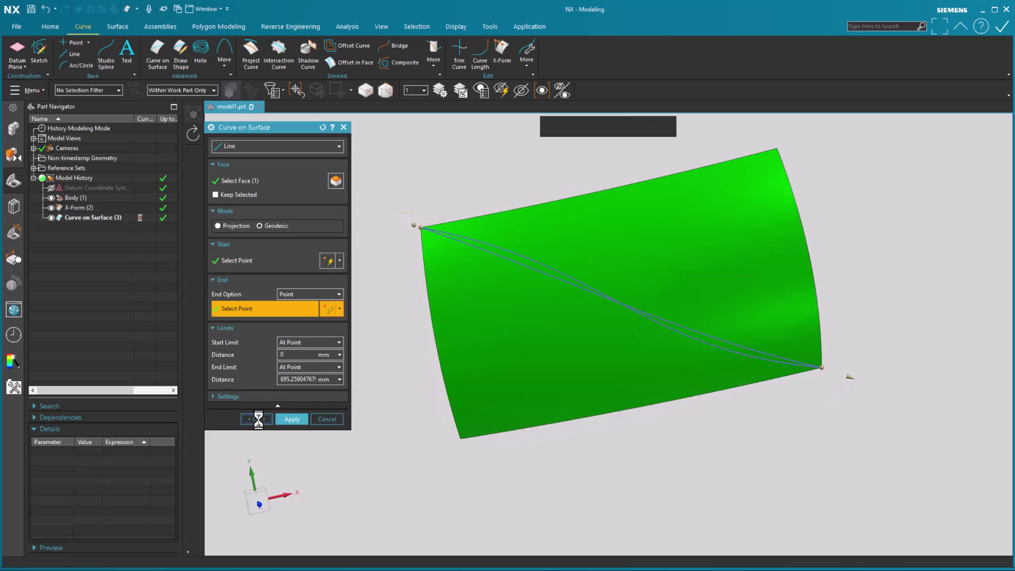
{"action": "left_click", "coordinate": [91, 222]}
{"action": "middle_click_drag", "start_coordinate": [194, 296], "coordinate": [222, 310]}
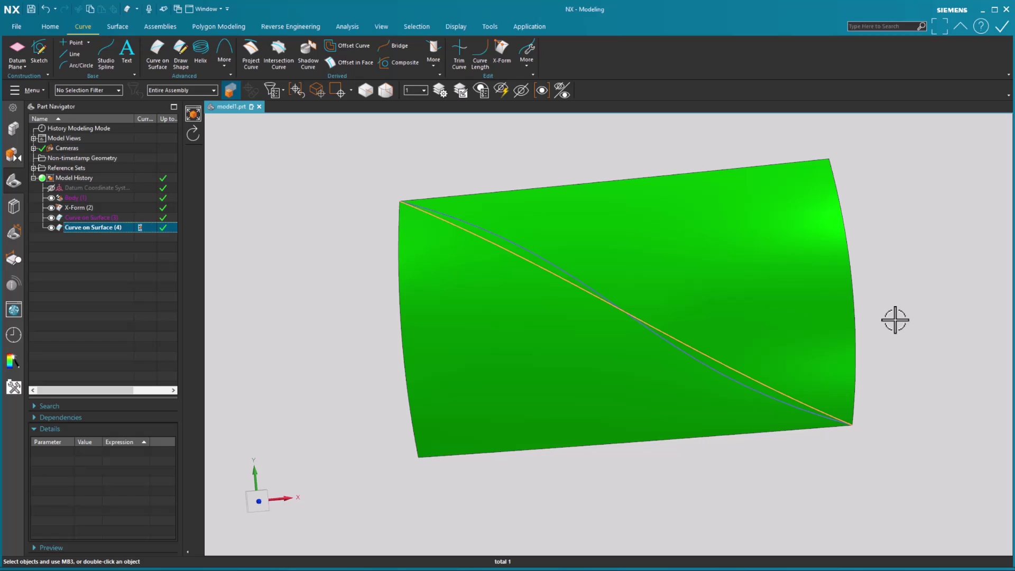
Reopen Curve on Surface from the Curve tab for another line
{"action": "left_click", "coordinate": [157, 53]}
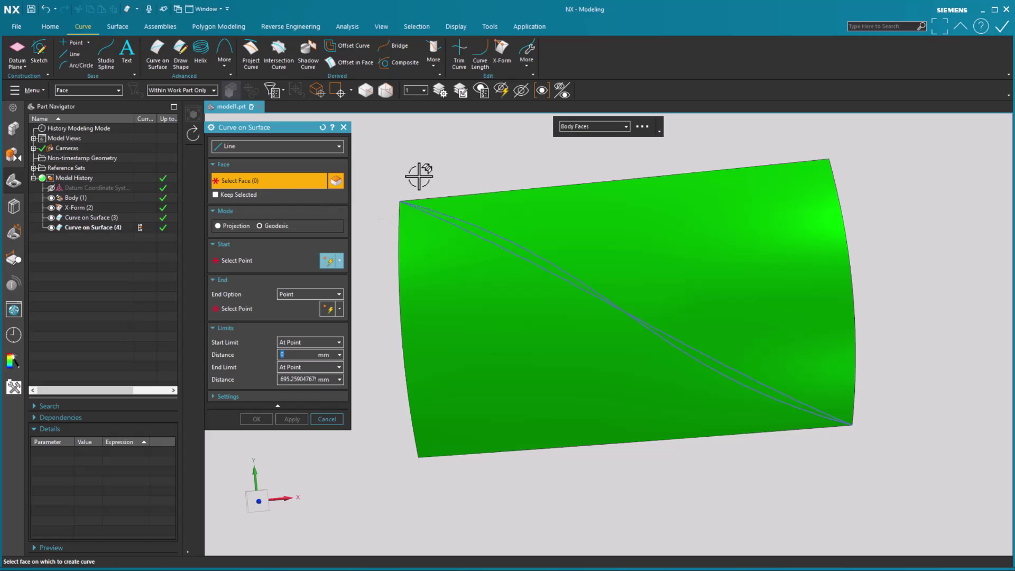